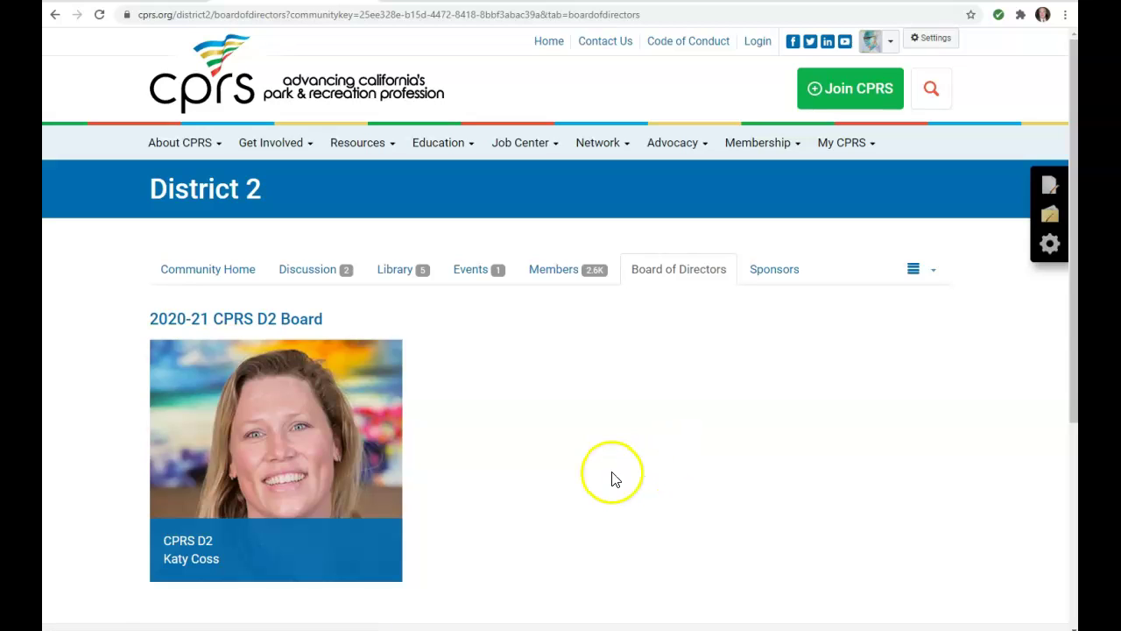
Open the Board of Directors page for editing and bring up the list of content blocks.
{"action": "left_click", "coordinate": [1047, 188]}
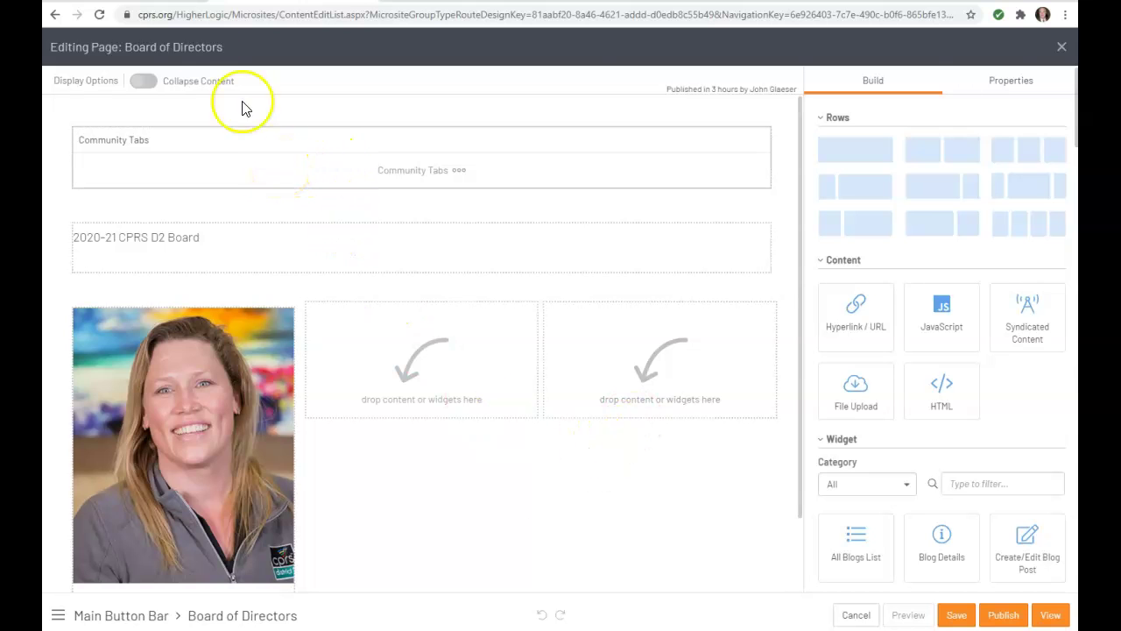
{"action": "left_click", "coordinate": [149, 5]}
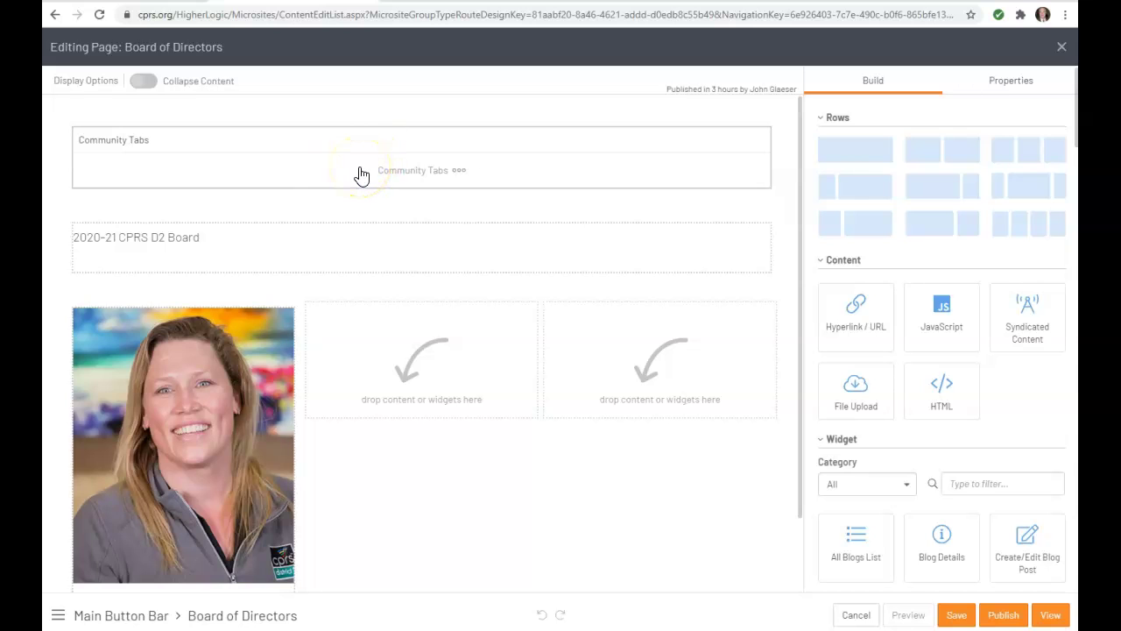
{"action": "left_click", "coordinate": [219, 257]}
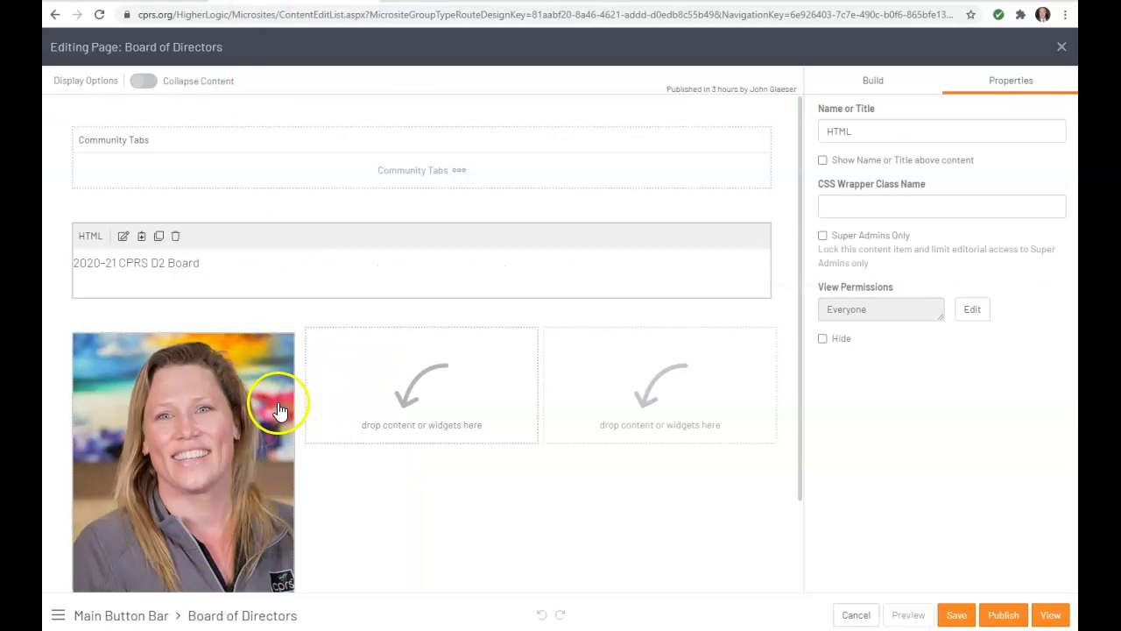
{"action": "left_click", "coordinate": [872, 85]}
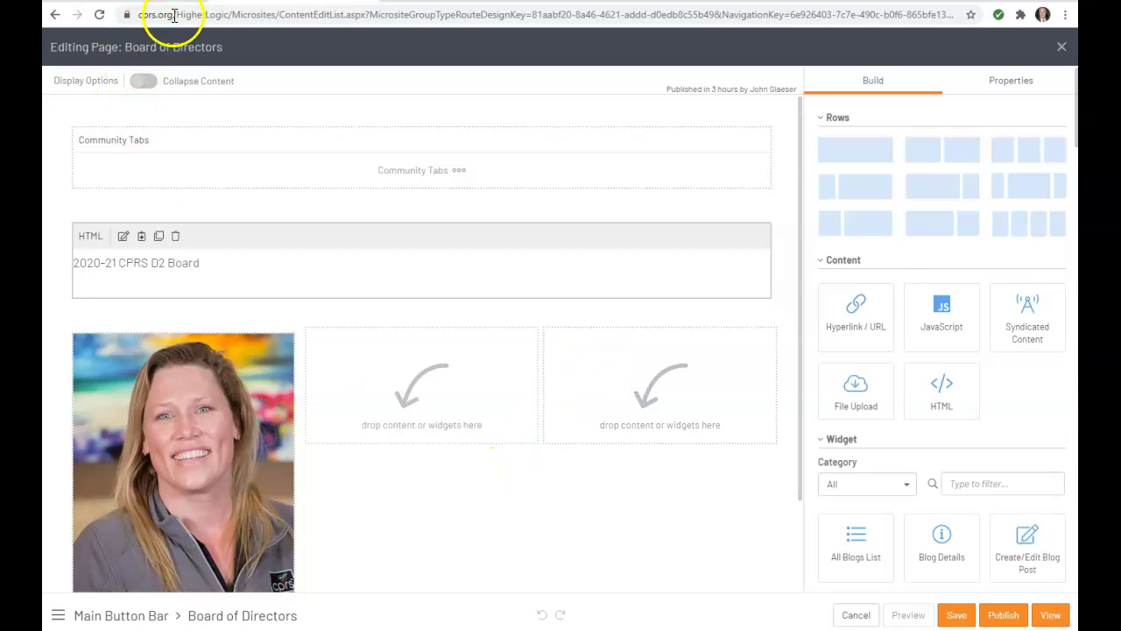
Select the existing board-member photo card to view its Name or Title setting.
{"action": "left_click", "coordinate": [167, 494]}
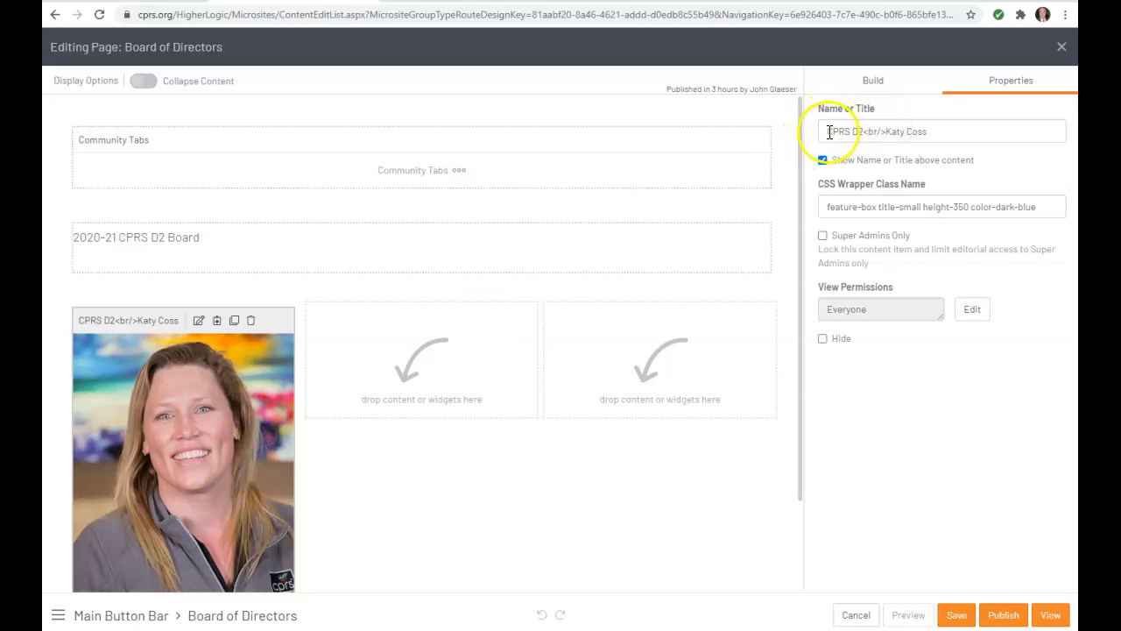
{"action": "left_click_drag", "start_coordinate": [830, 132], "coordinate": [900, 126]}
{"action": "left_click", "coordinate": [939, 130]}
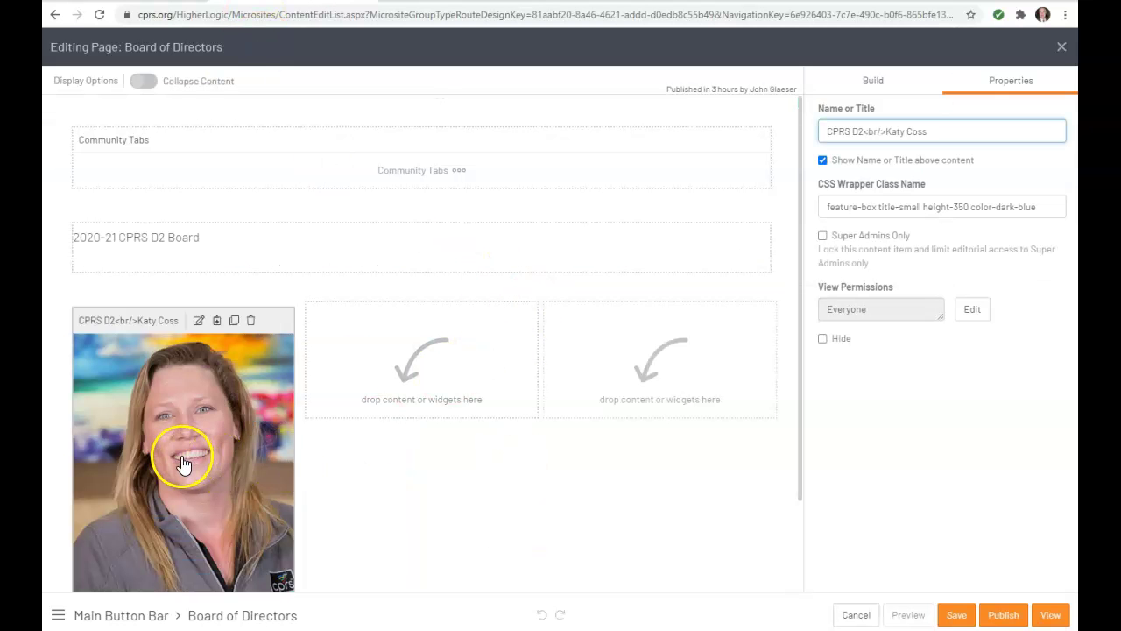
{"action": "left_click", "coordinate": [182, 462]}
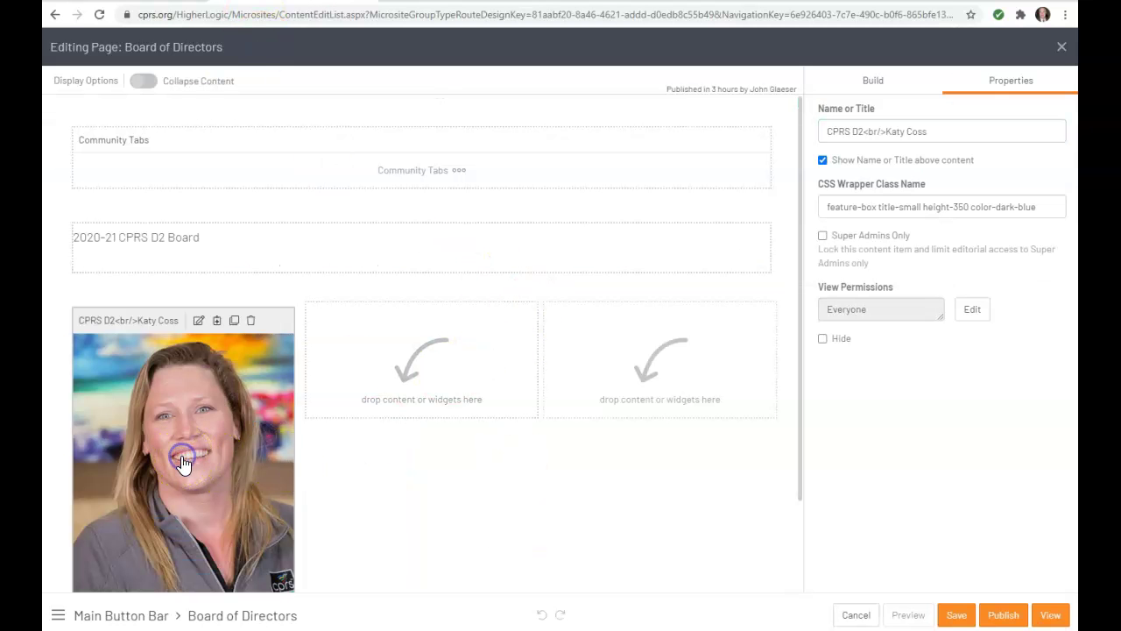
{"action": "left_click", "coordinate": [198, 321]}
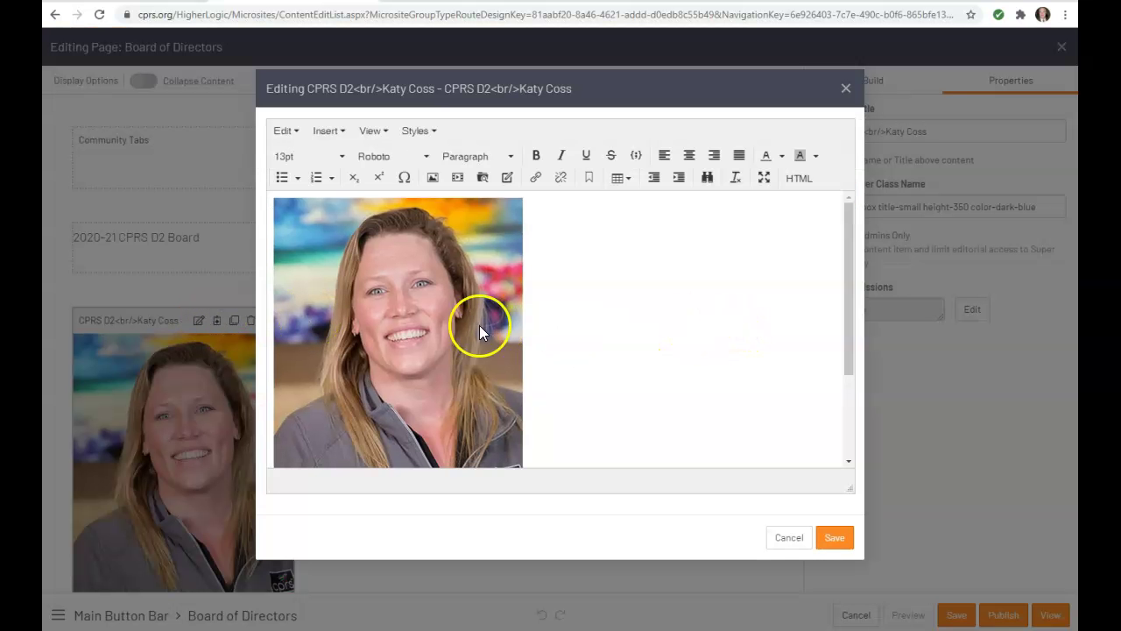
{"action": "scroll", "coordinate": [693, 320], "scroll_direction": "down", "scroll_amount": 3}
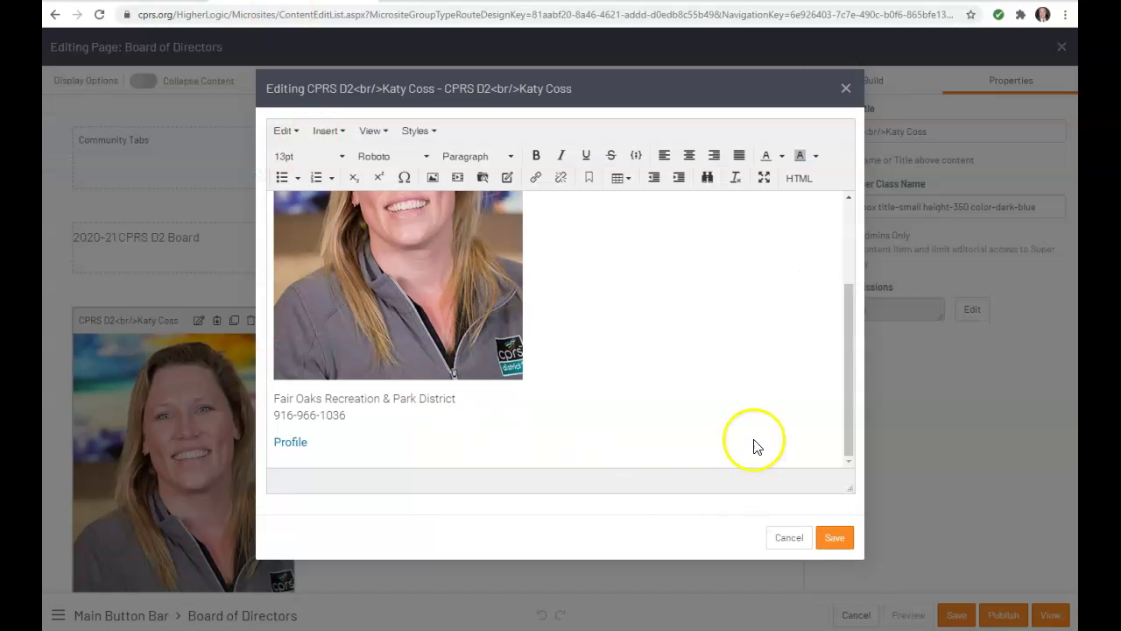
{"action": "left_click", "coordinate": [799, 542]}
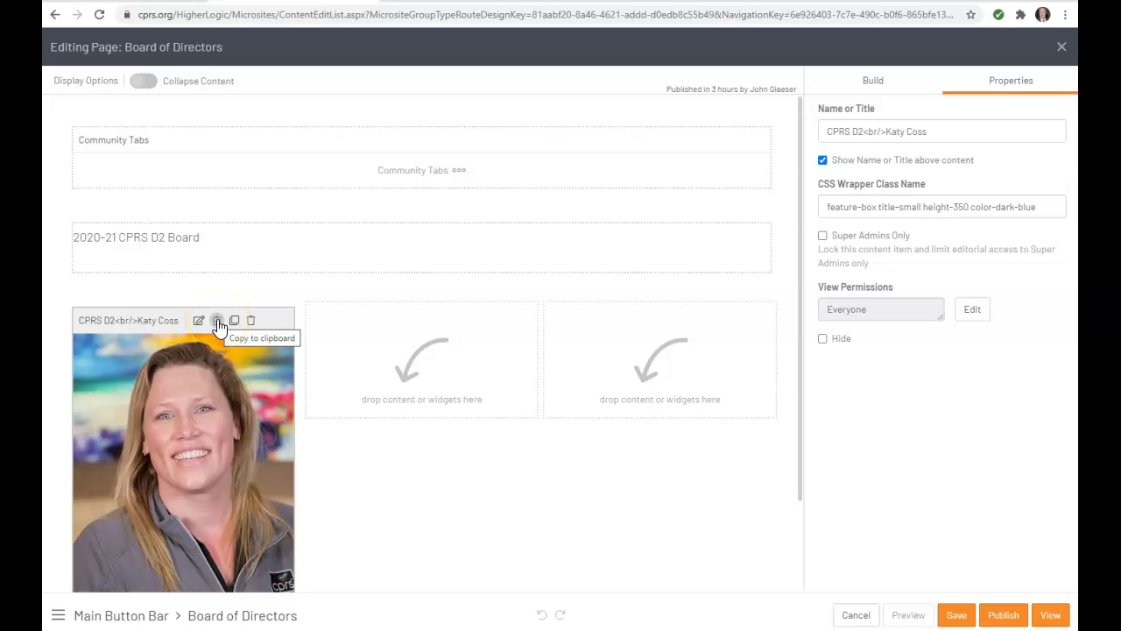
Copy the existing member photo card into the empty middle column and select the copy.
{"action": "left_click", "coordinate": [218, 322]}
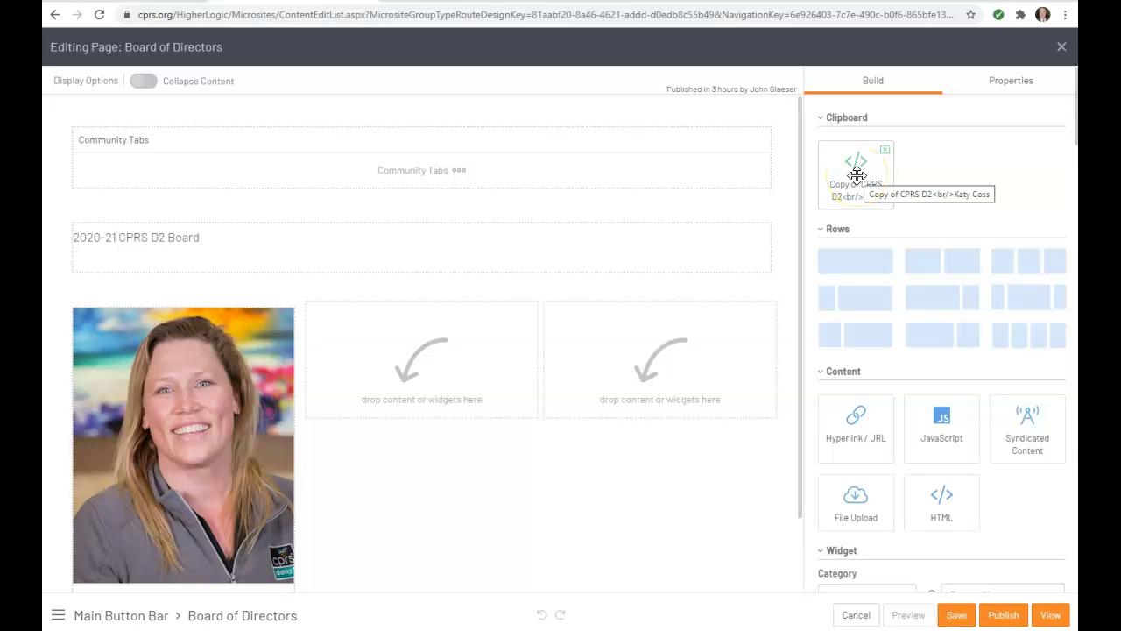
{"action": "left_click_drag", "start_coordinate": [857, 175], "coordinate": [409, 373]}
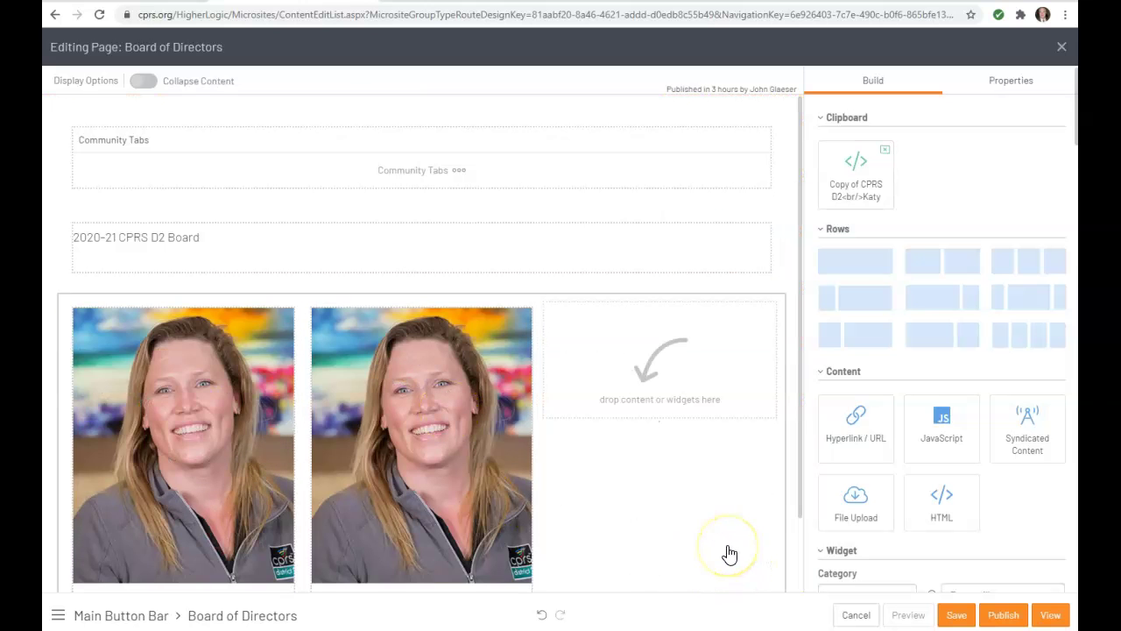
{"action": "left_click", "coordinate": [424, 524]}
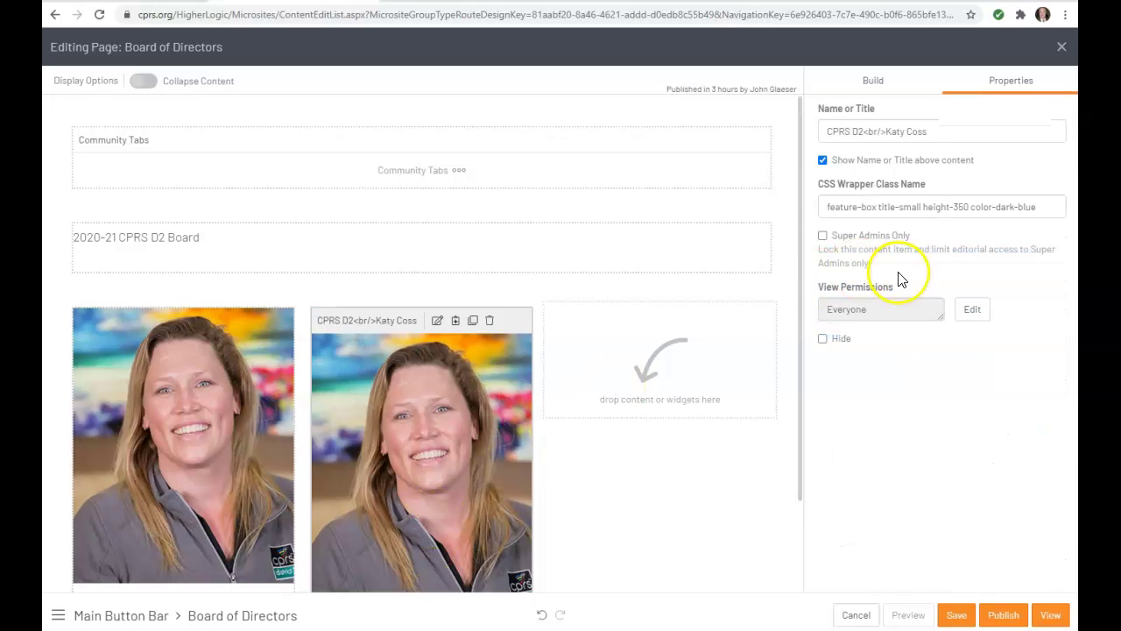
Retitle the copied card 'CPRS D2 Vice President' plus the new member's name, and save the page.
{"action": "left_click", "coordinate": [864, 131]}
{"action": "type", "text": "Vice Presi"}
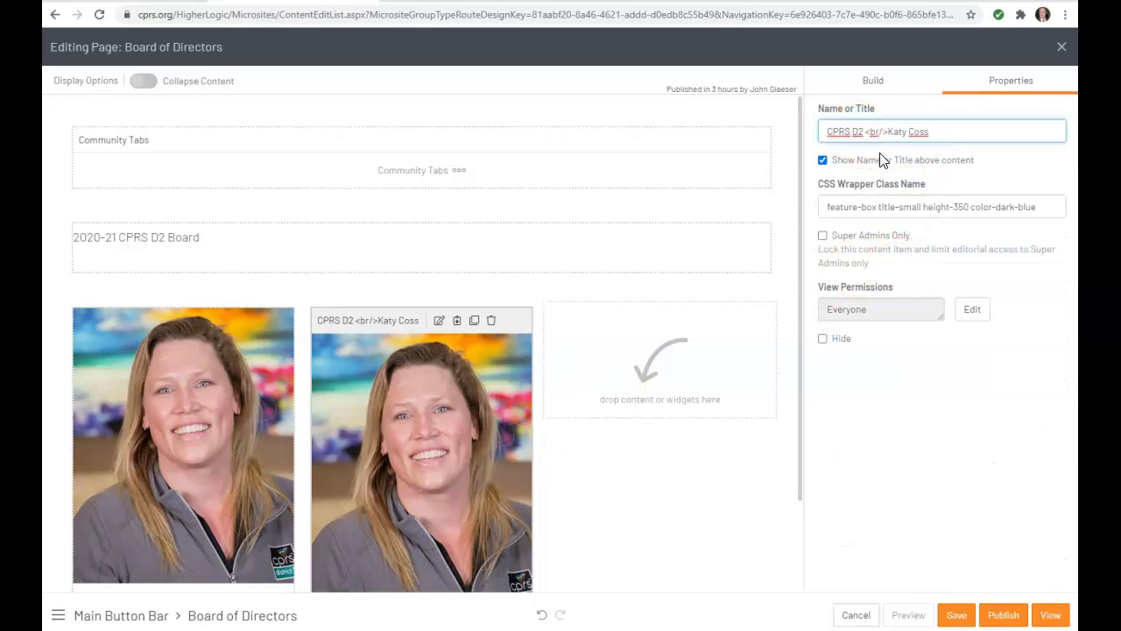
{"action": "type", "text": "dent"}
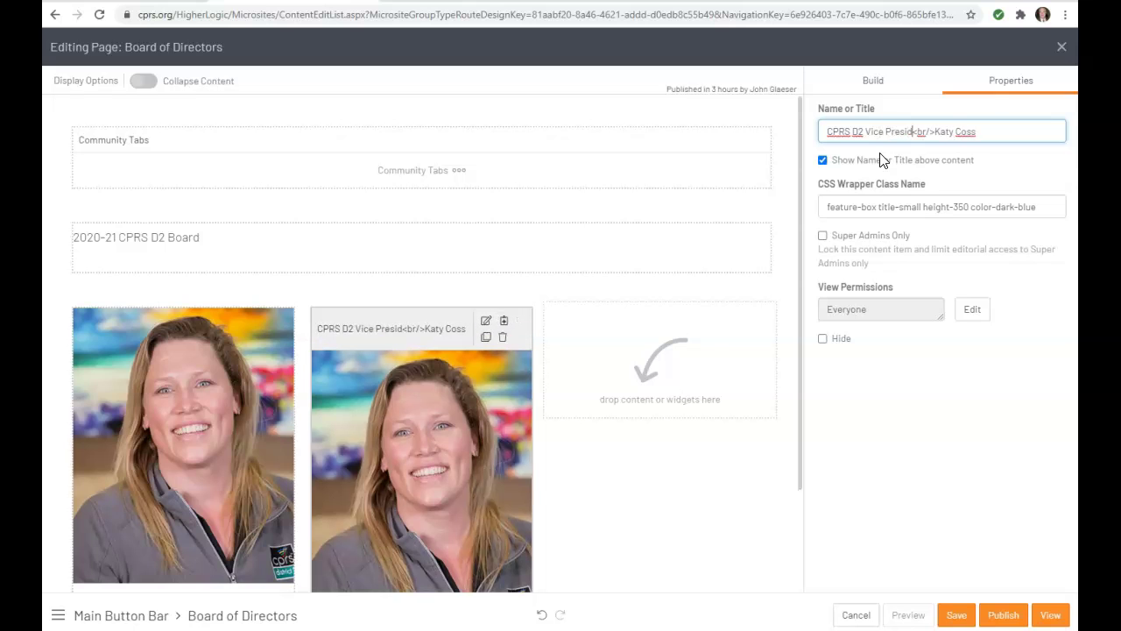
{"action": "left_click_drag", "start_coordinate": [999, 132], "coordinate": [964, 134]}
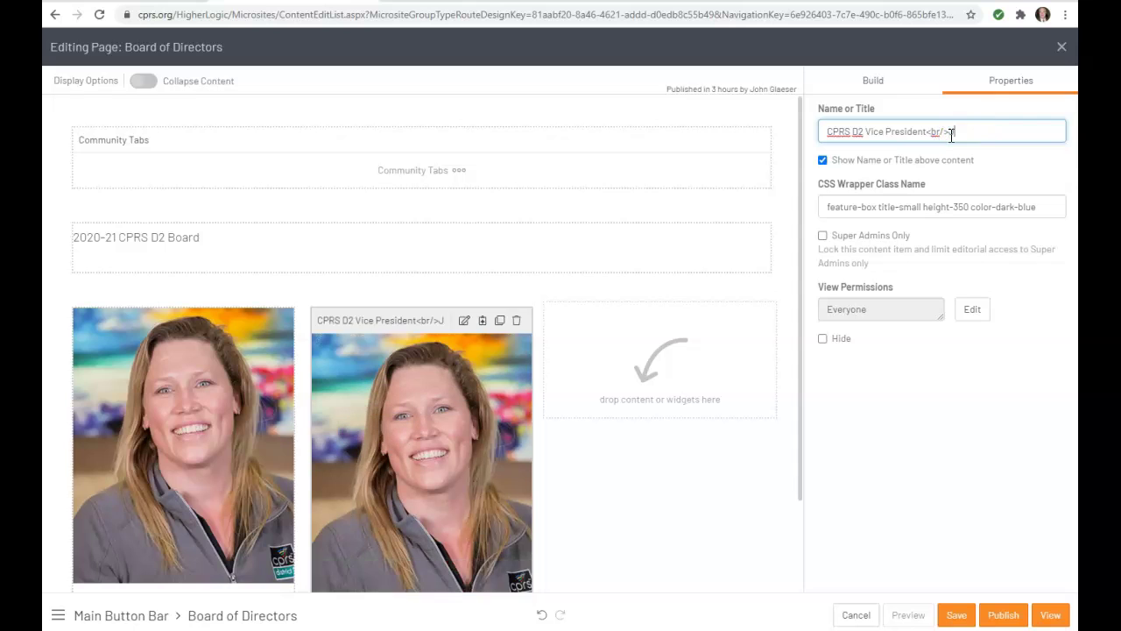
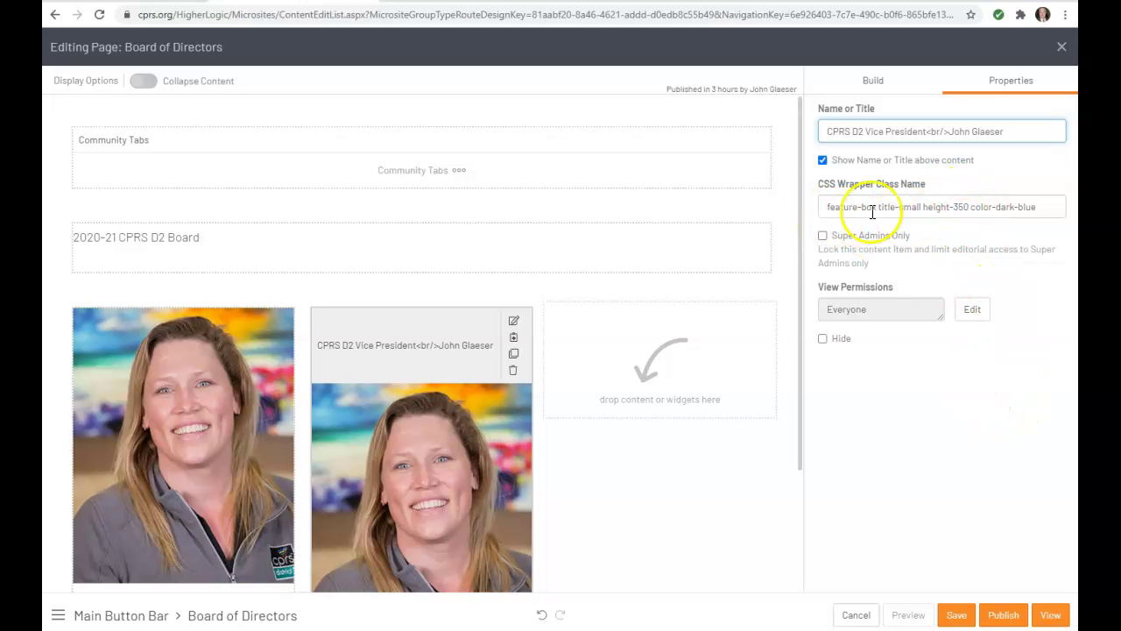
{"action": "left_click", "coordinate": [958, 615]}
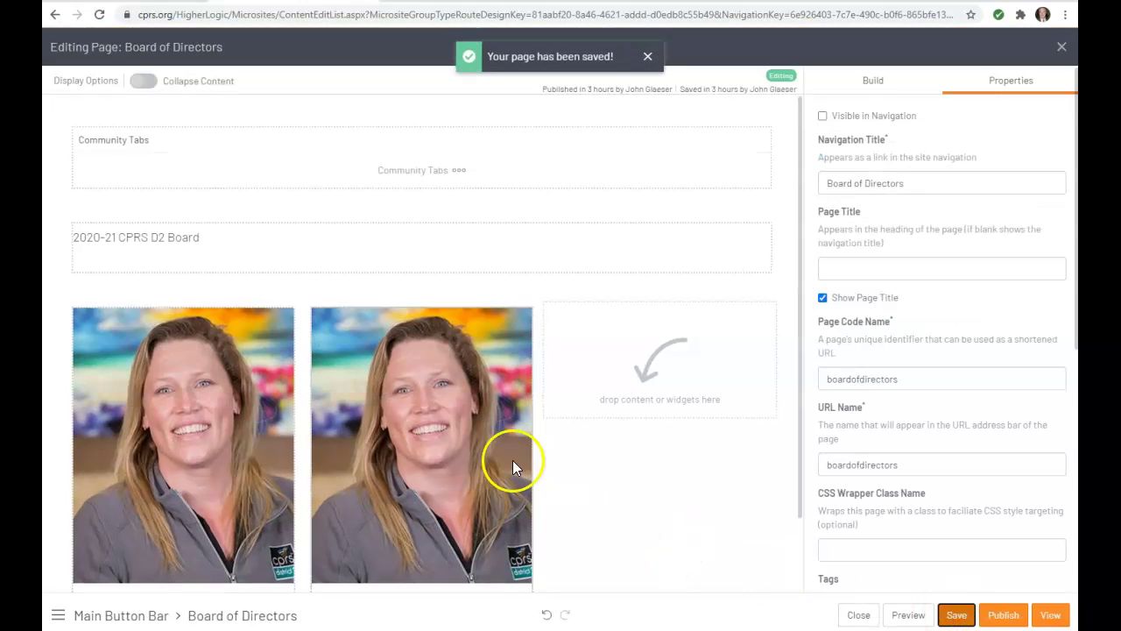
{"action": "left_click", "coordinate": [439, 452]}
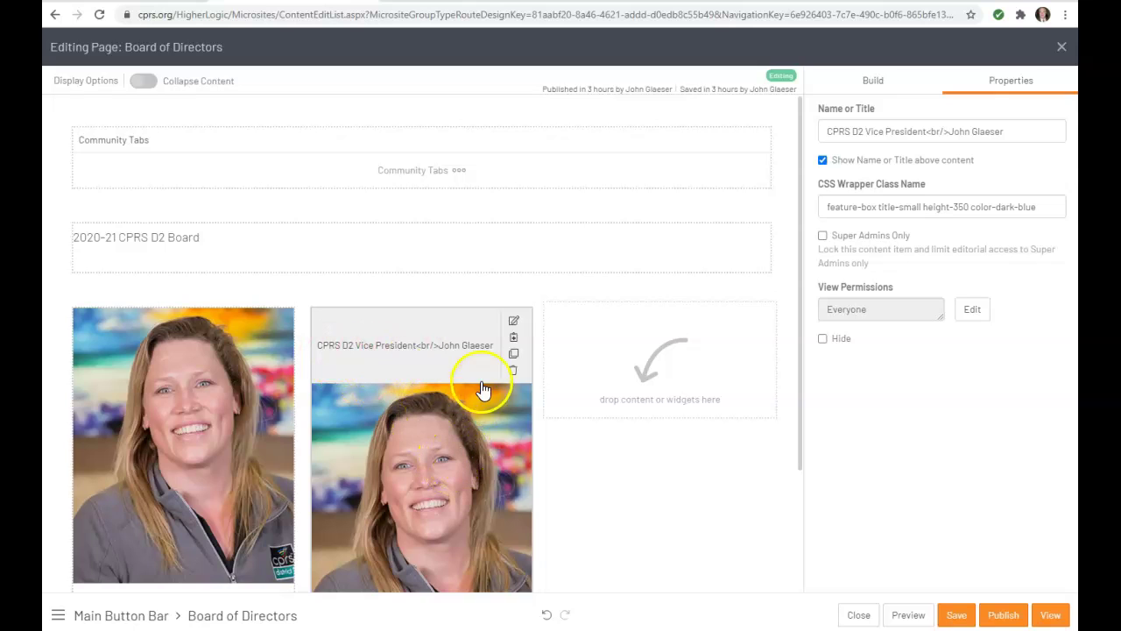
Open the second card's content editor and browse site files from the photo's image properties.
{"action": "left_click", "coordinate": [515, 322]}
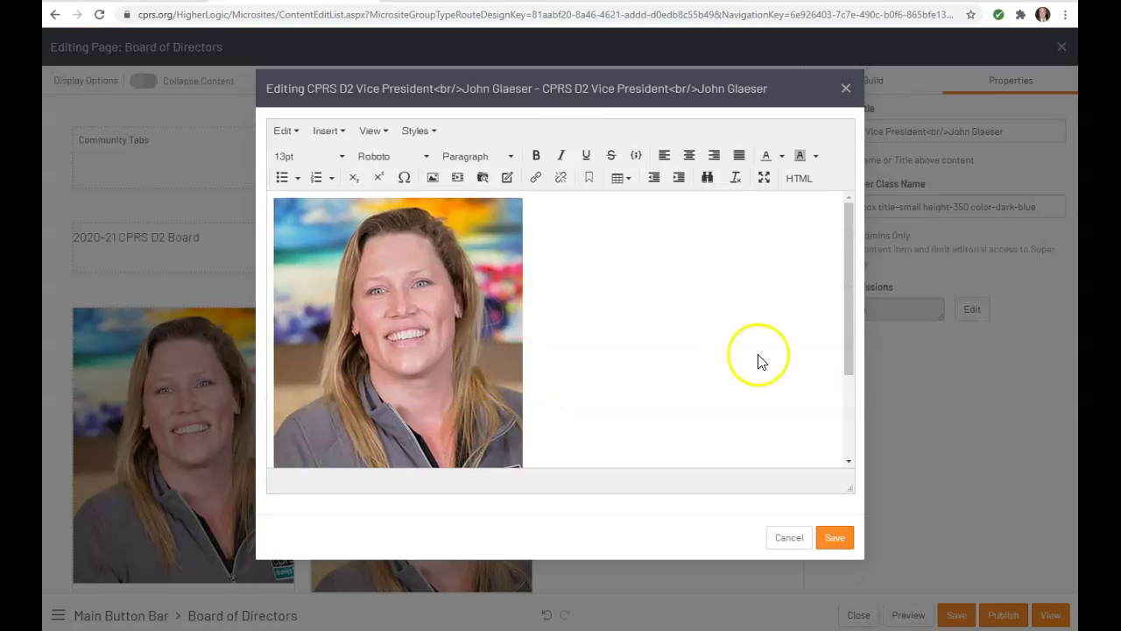
{"action": "left_click", "coordinate": [389, 335]}
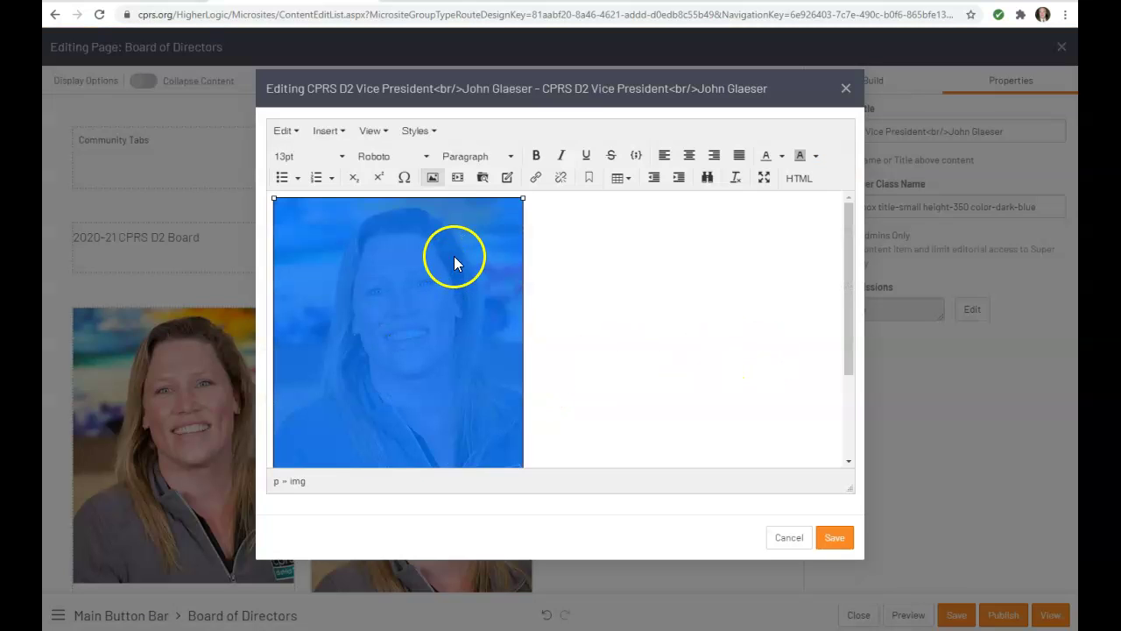
{"action": "left_click", "coordinate": [432, 178]}
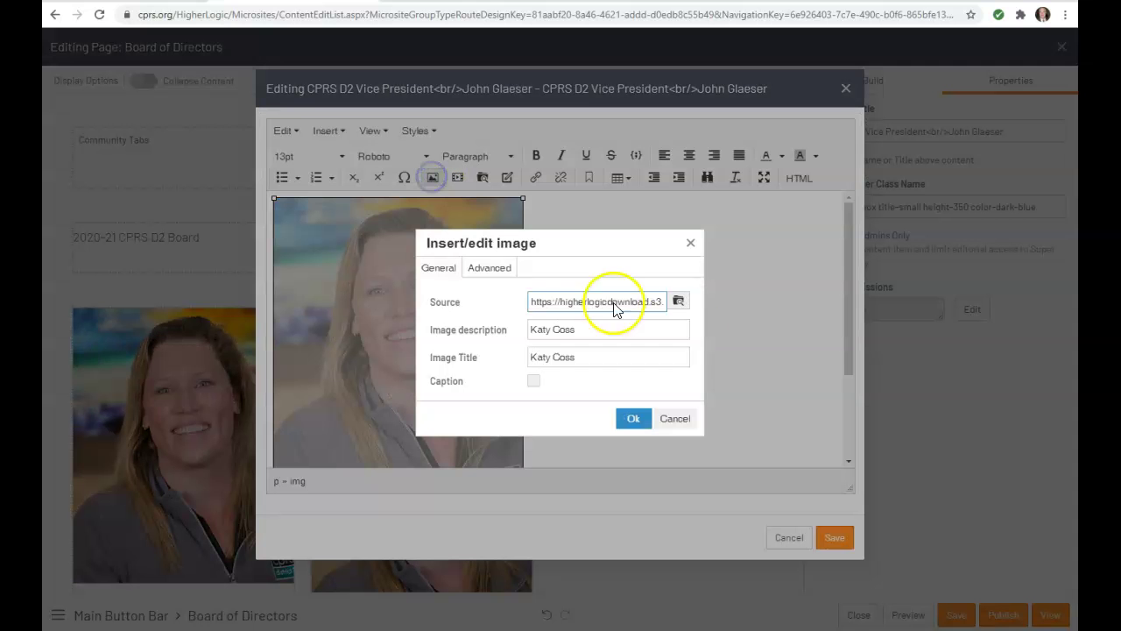
{"action": "left_click", "coordinate": [679, 302]}
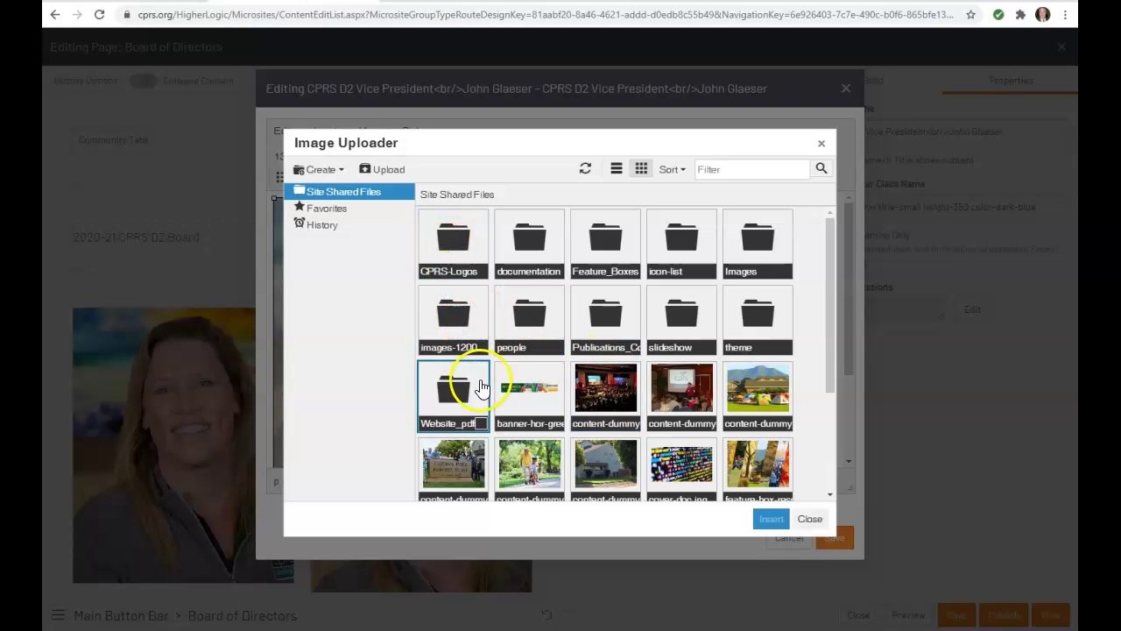
{"action": "double_click", "coordinate": [463, 228]}
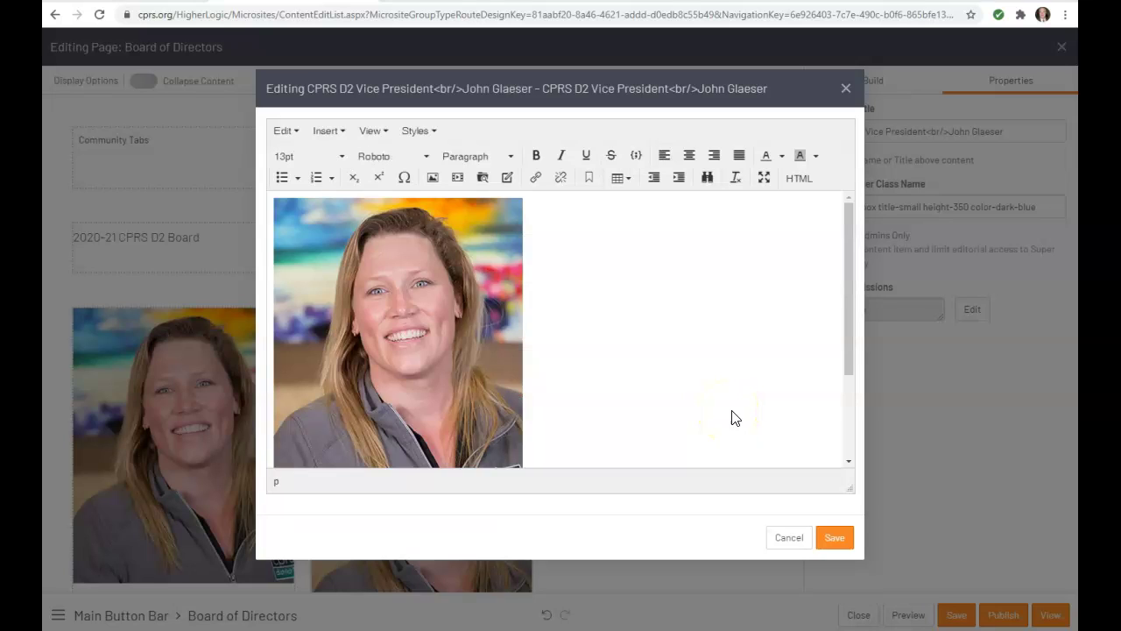
{"action": "left_click", "coordinate": [661, 393]}
{"action": "left_click", "coordinate": [386, 382]}
Pick a portrait from the people folder as the photo's new image source.
{"action": "left_click", "coordinate": [401, 359]}
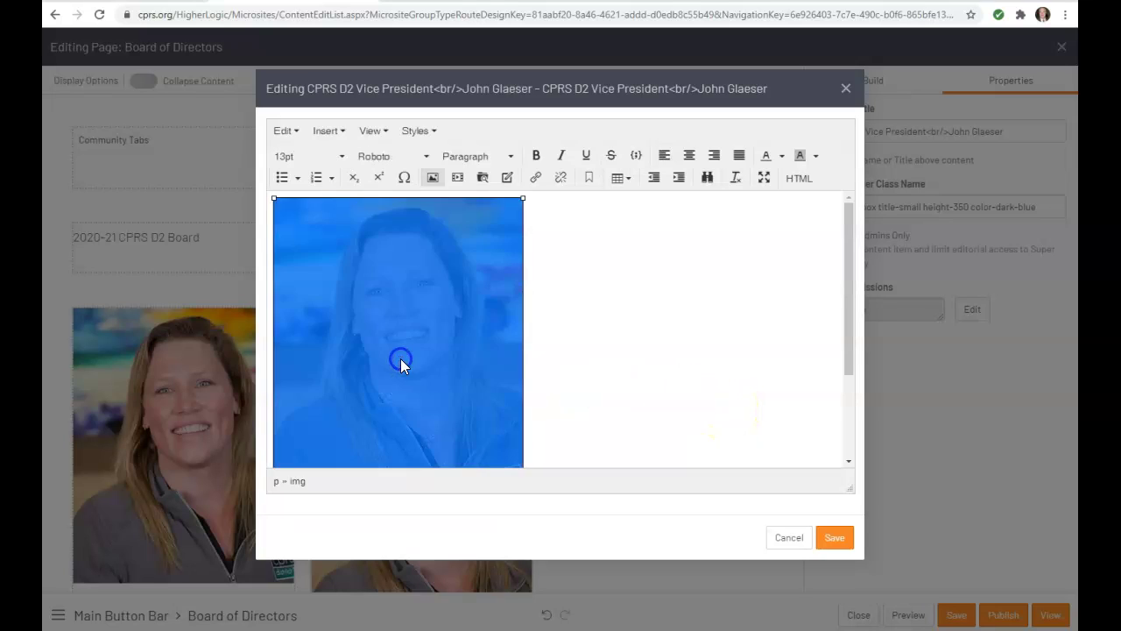
{"action": "left_click", "coordinate": [431, 179]}
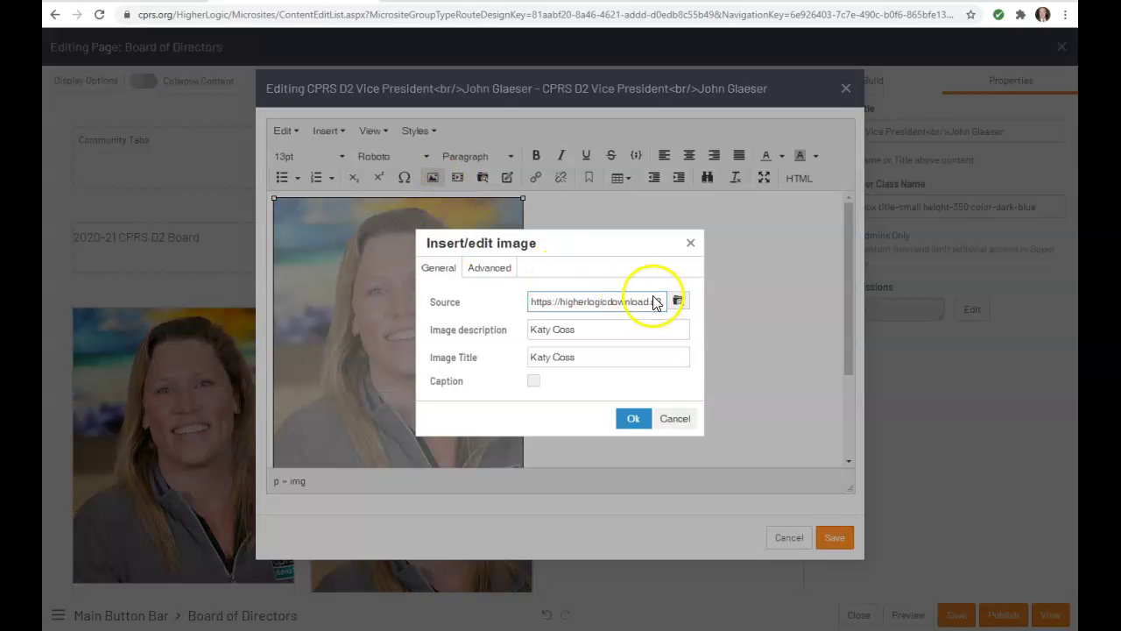
{"action": "left_click", "coordinate": [688, 303]}
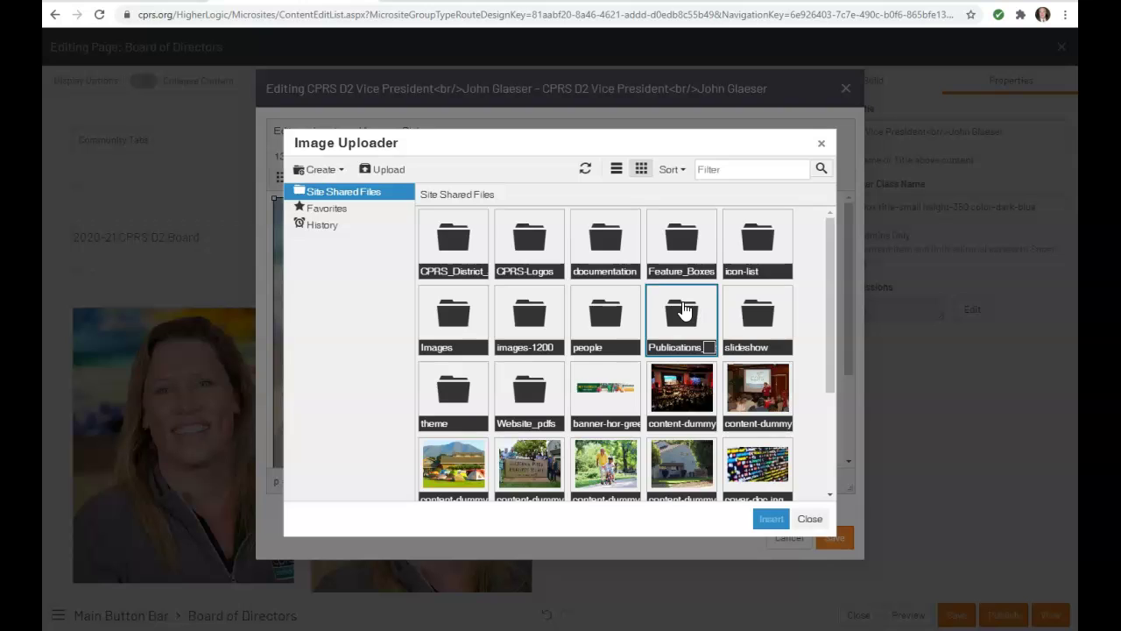
{"action": "double_click", "coordinate": [602, 326]}
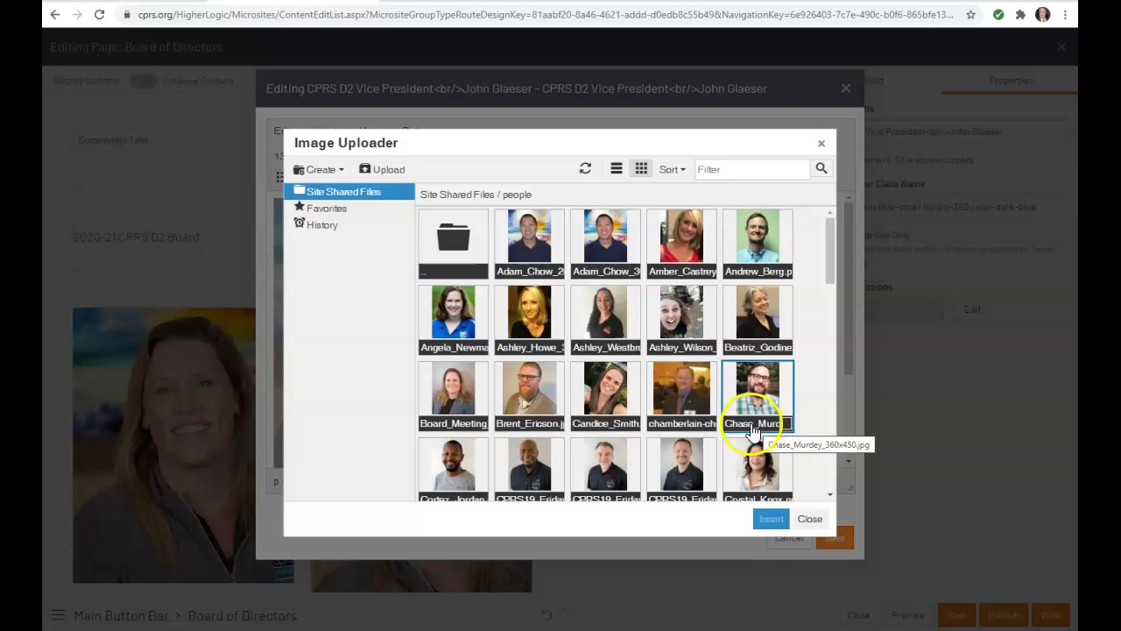
{"action": "scroll", "coordinate": [752, 431], "scroll_direction": "down", "scroll_amount": 2}
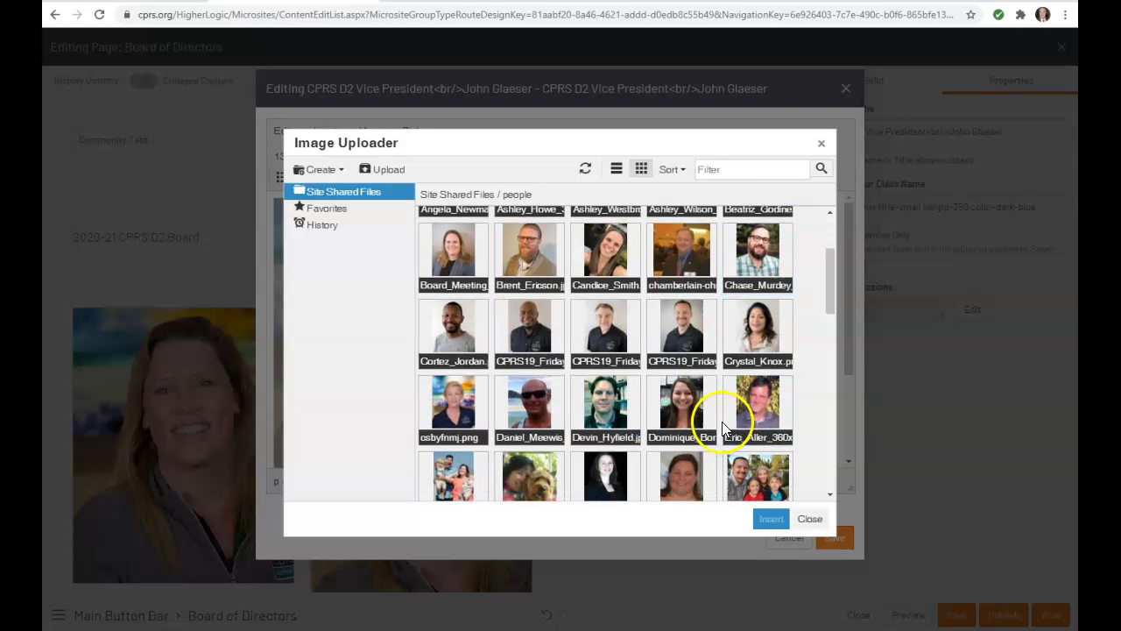
{"action": "scroll", "coordinate": [750, 403], "scroll_direction": "up", "scroll_amount": 2}
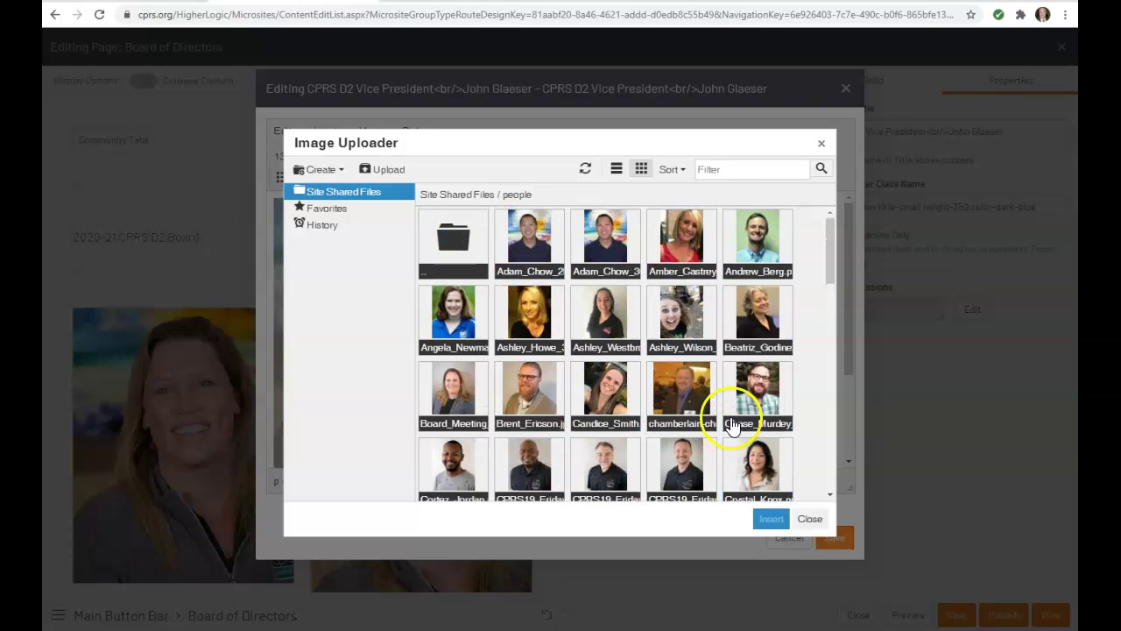
{"action": "double_click", "coordinate": [537, 250]}
Replace the image description with the new member's name and apply the image changes.
{"action": "left_click", "coordinate": [537, 331]}
{"action": "triple_click", "coordinate": [537, 331]}
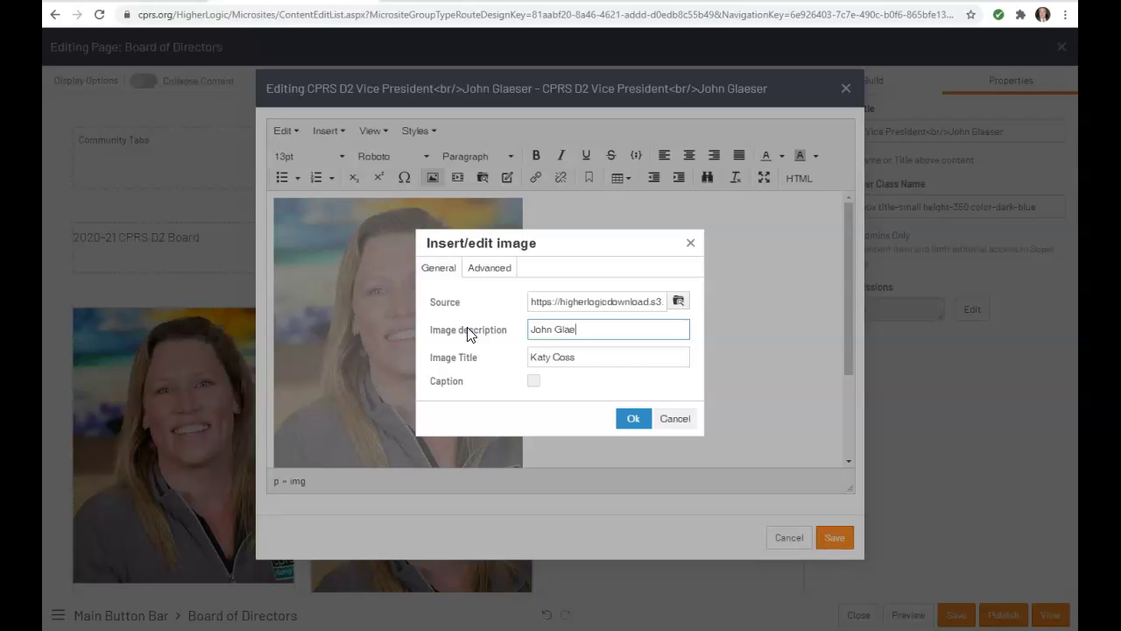
{"action": "key", "text": "BackSpace"}
{"action": "key", "text": "BackSpace"}
{"action": "key", "text": "BackSpace"}
{"action": "key", "text": "BackSpace"}
{"action": "key", "text": "BackSpace"}
{"action": "key", "text": "BackSpace"}
{"action": "key", "text": "BackSpace"}
{"action": "key", "text": "BackSpace"}
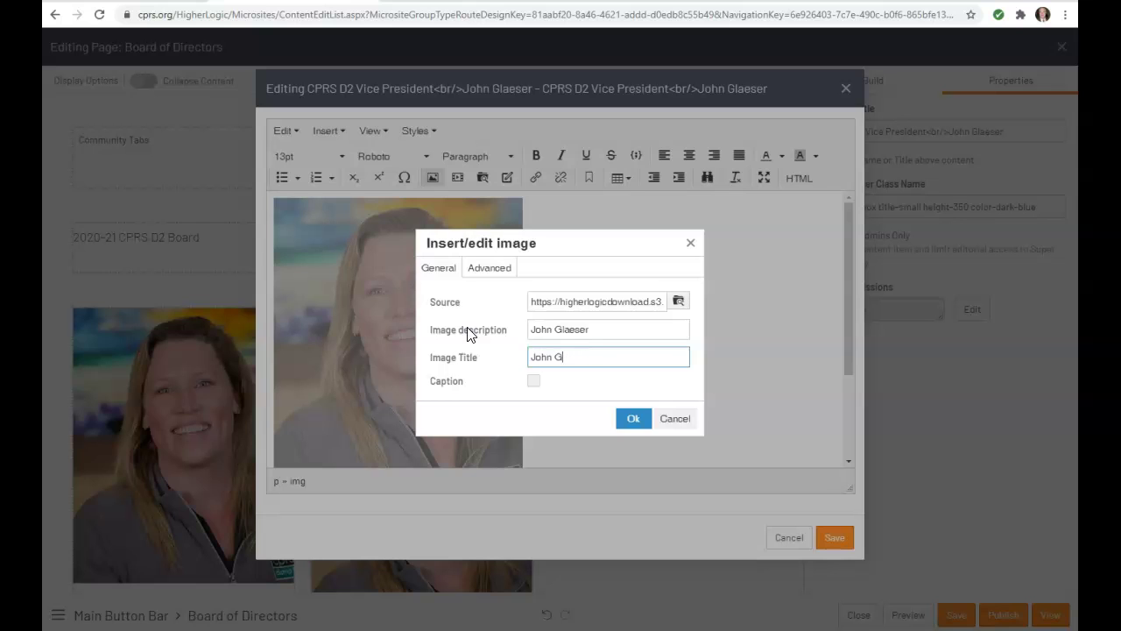
{"action": "left_click", "coordinate": [629, 417]}
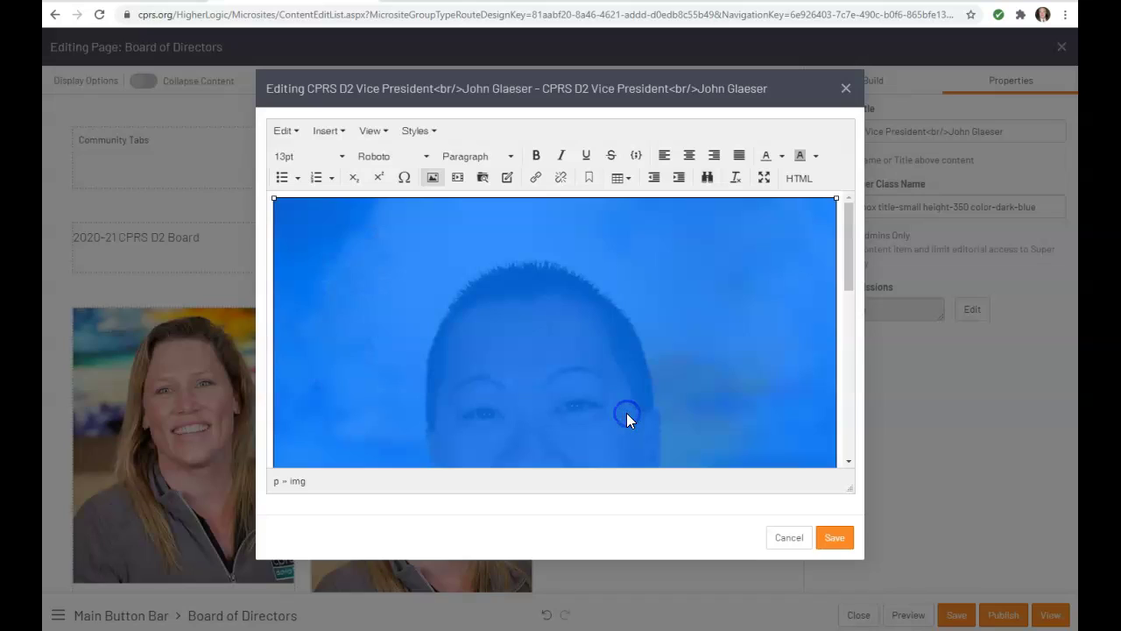
Cancel out of the card content editor, discarding the edits.
{"action": "scroll", "coordinate": [771, 408], "scroll_direction": "down", "scroll_amount": 5}
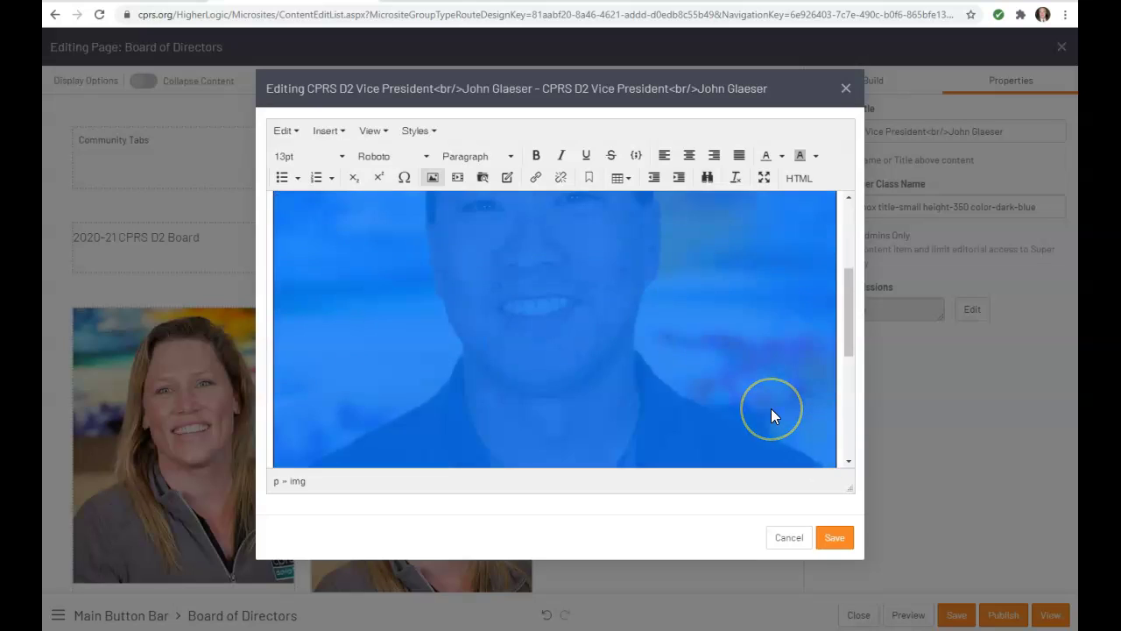
{"action": "scroll", "coordinate": [771, 416], "scroll_direction": "down", "scroll_amount": 3}
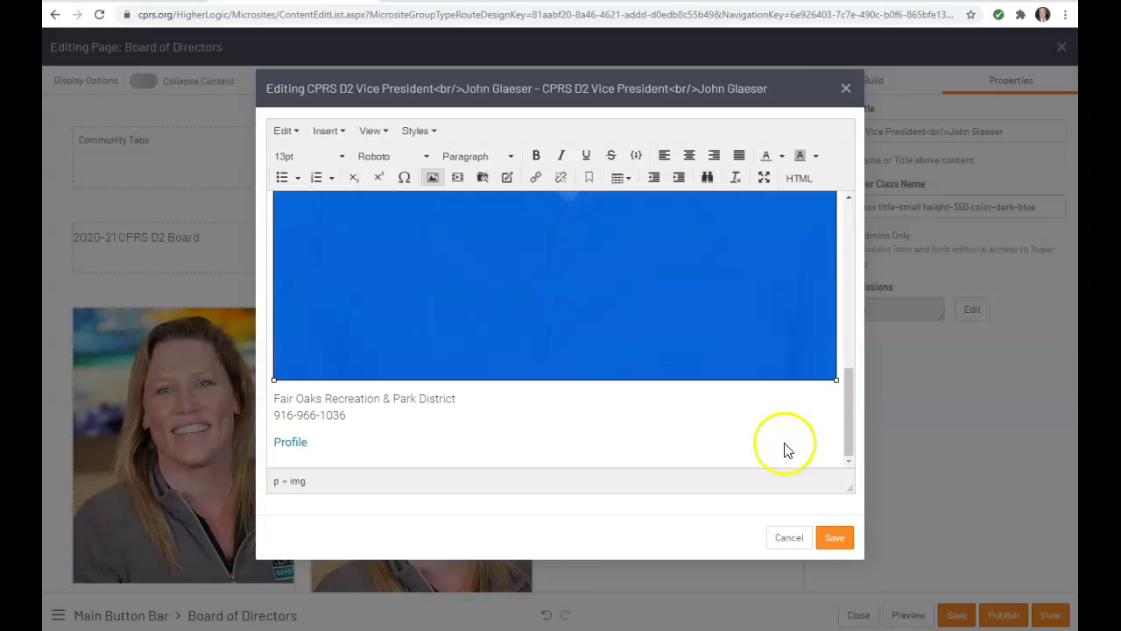
{"action": "left_click", "coordinate": [794, 544]}
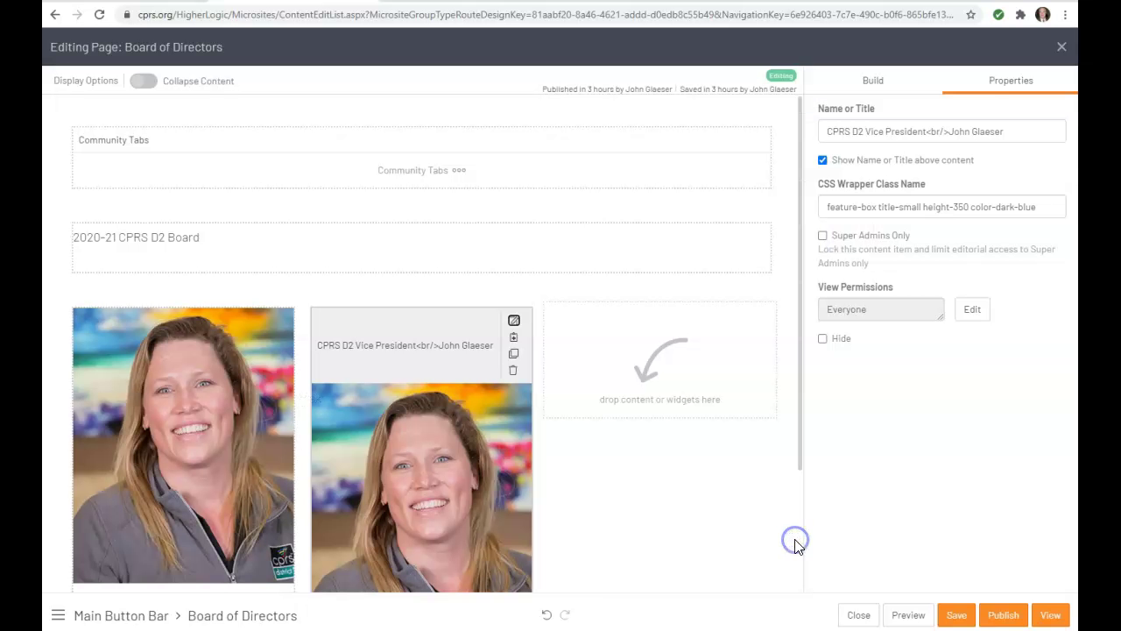